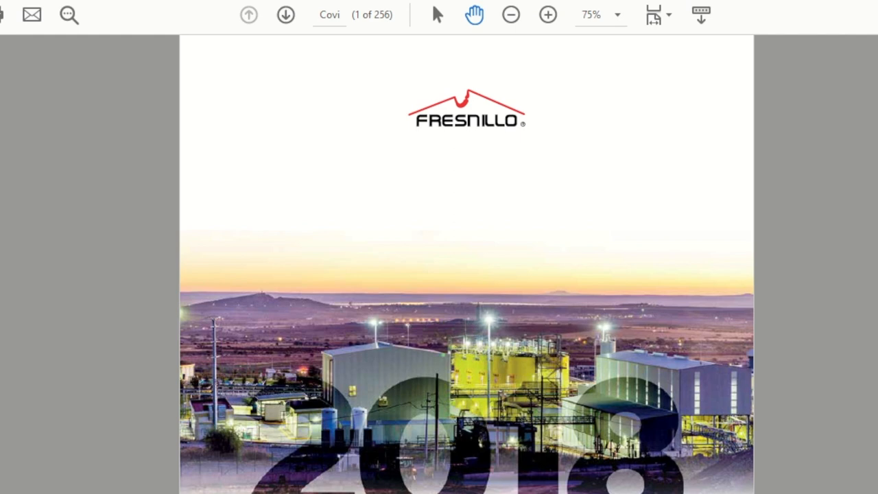
- Jump to report page 4, Where We Operate, and read down to the Key Assets table
click(332, 15)
text(4)
key(Return)
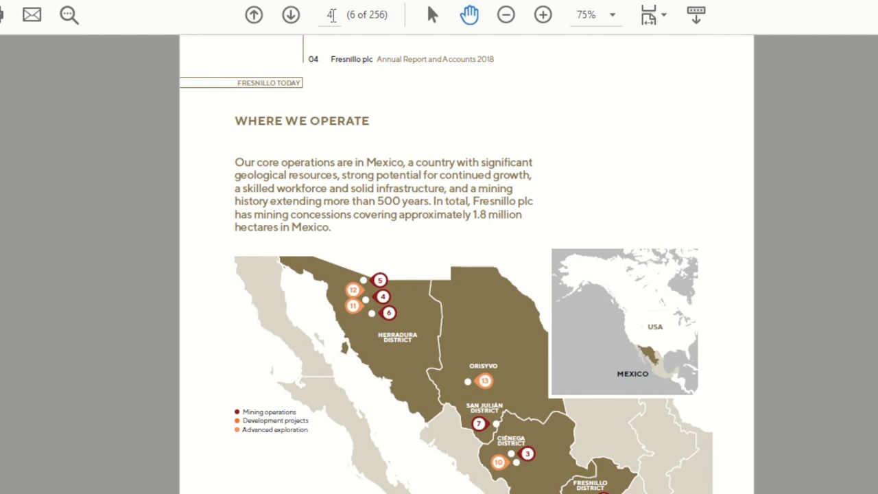
scroll(406, 263, down, 3)
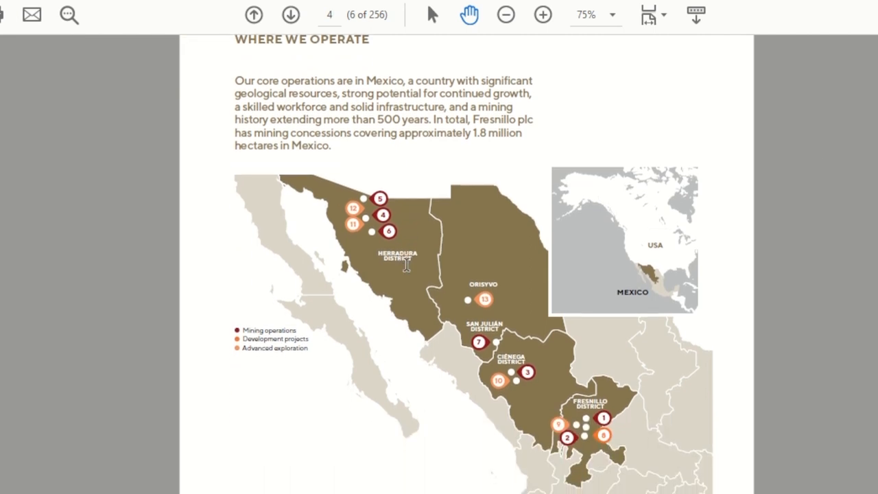
scroll(583, 428, down, 1)
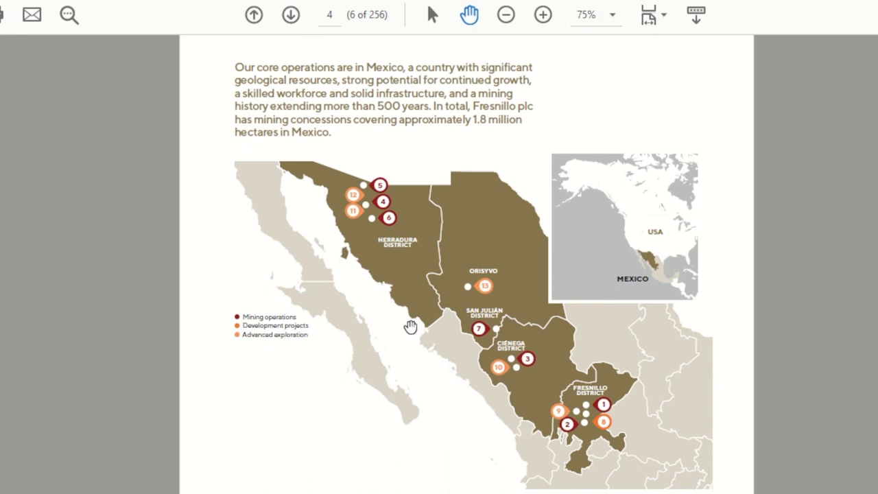
scroll(411, 327, down, 5)
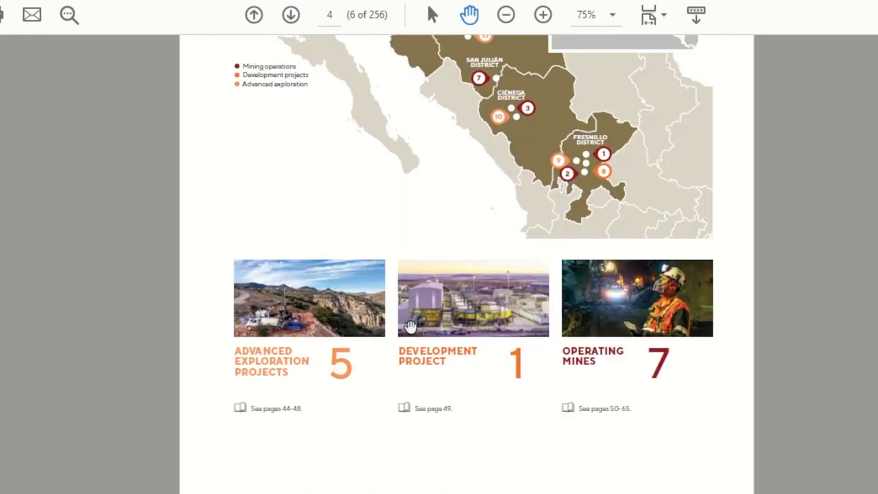
scroll(410, 327, down, 5)
scroll(411, 327, down, 2)
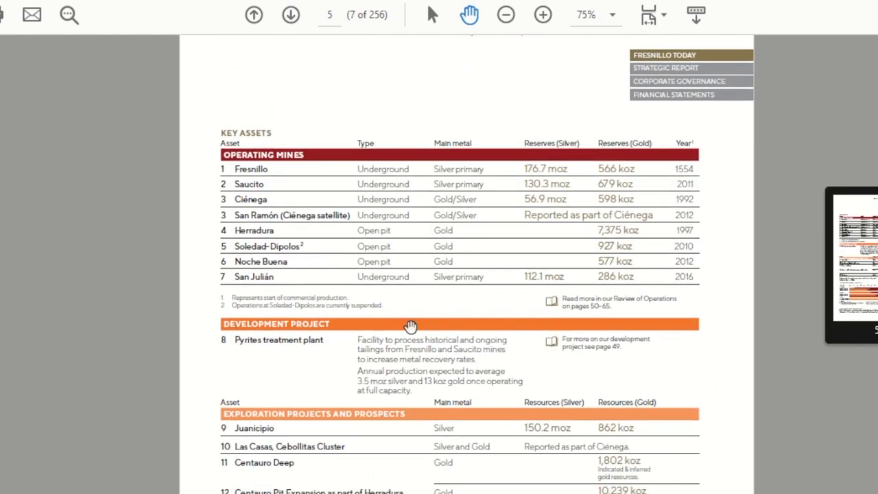
scroll(410, 327, down, 1)
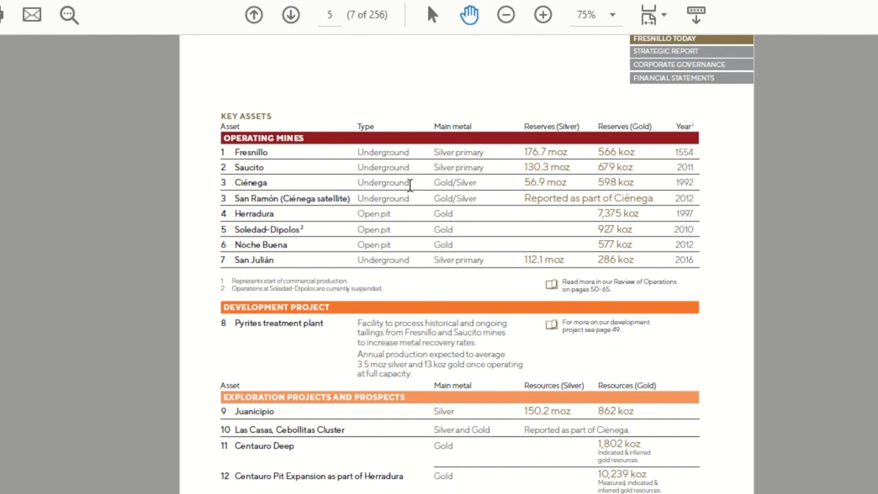
scroll(405, 271, down, 1)
scroll(405, 271, down, 2)
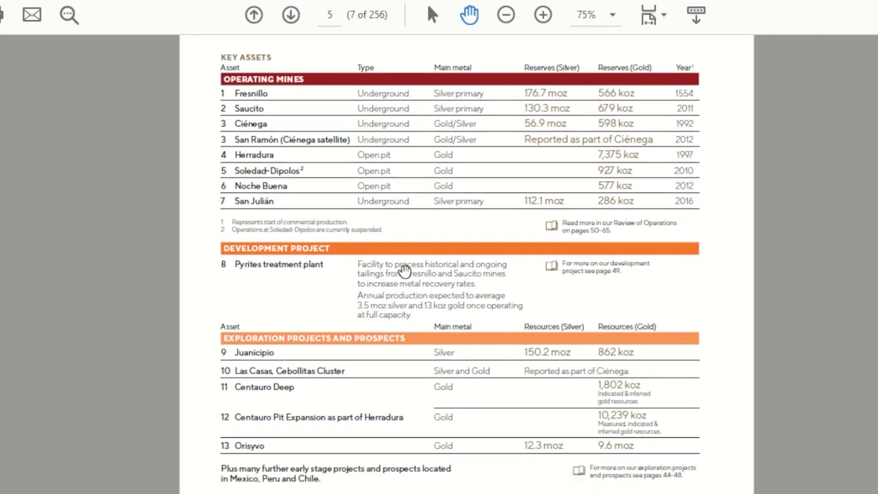
scroll(405, 271, down, 1)
scroll(405, 271, down, 1)
scroll(405, 271, down, 1)
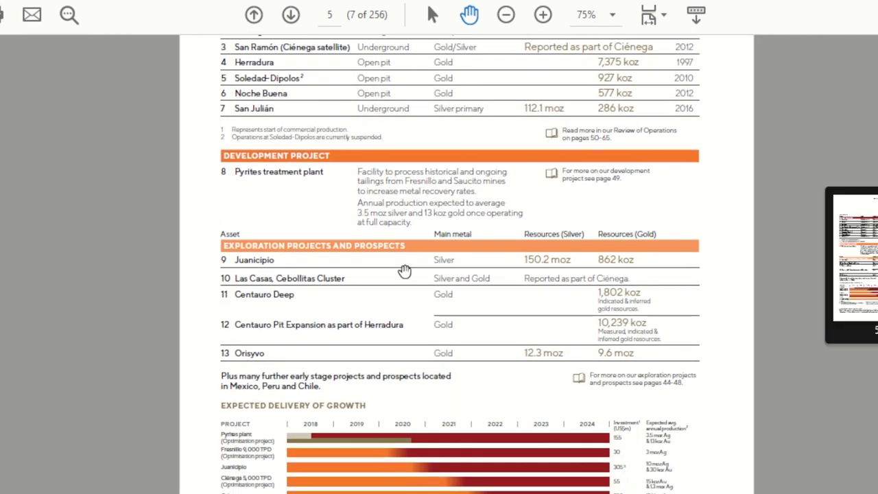
scroll(405, 271, down, 1)
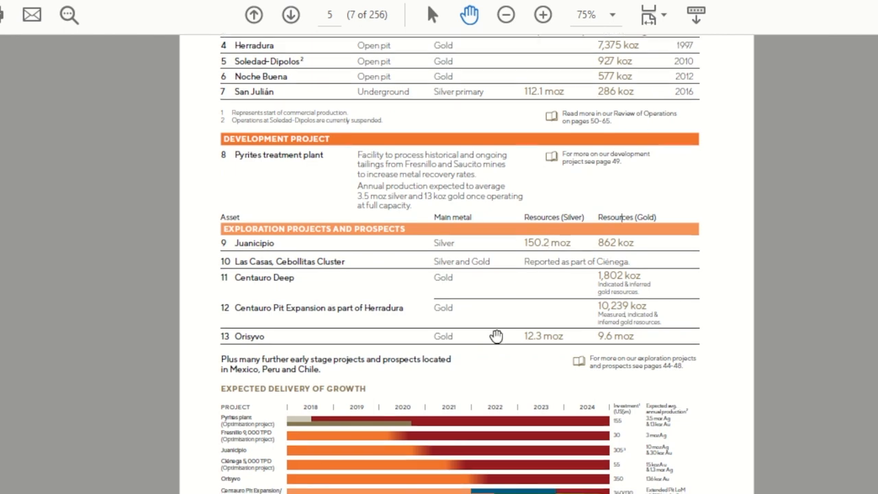
scroll(497, 336, down, 3)
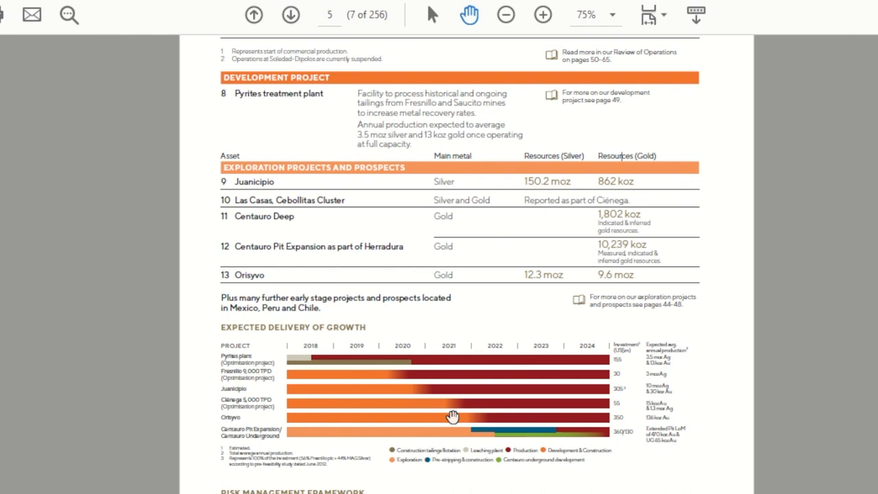
scroll(453, 416, down, 2)
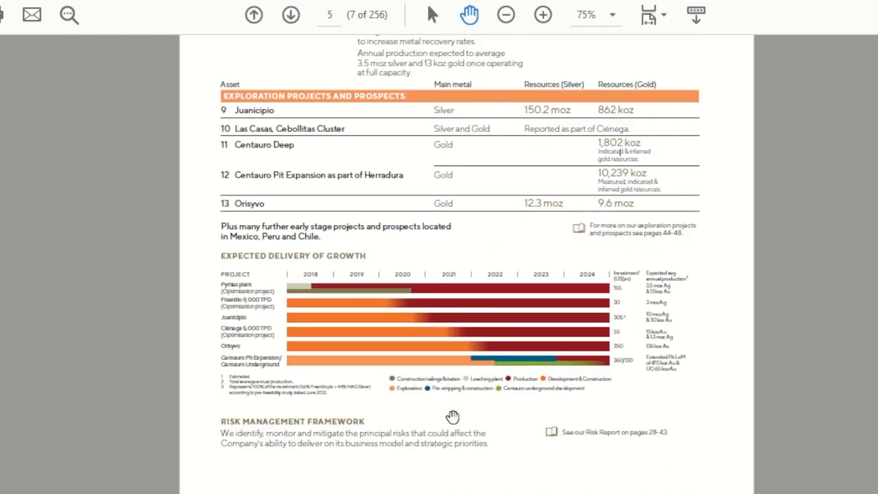
scroll(453, 416, down, 3)
scroll(453, 417, down, 5)
scroll(453, 417, down, 3)
scroll(453, 417, down, 5)
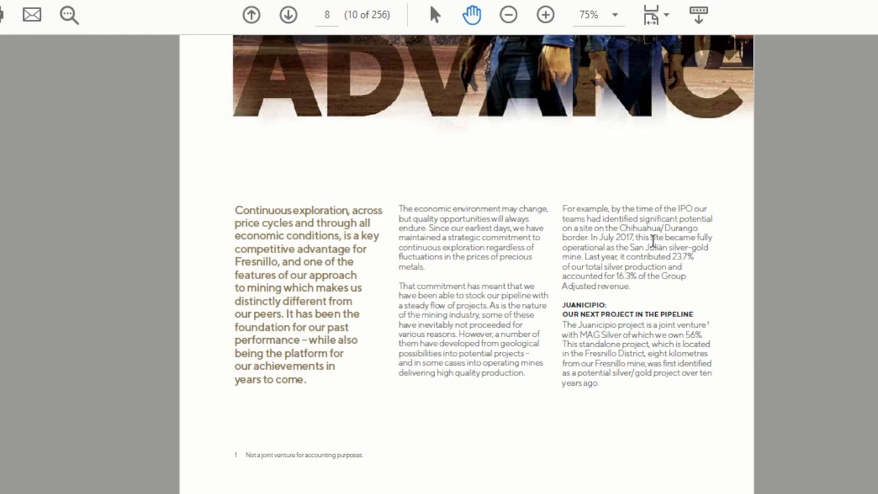
scroll(653, 242, up, 5)
scroll(653, 241, up, 5)
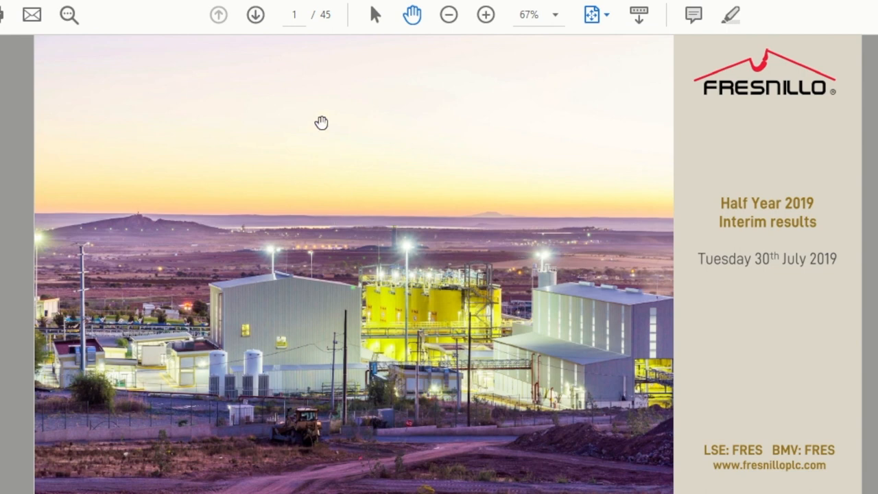
- Jump to slide 19, contribution by mine and metal to 1H19 adjusted revenues
click(299, 15)
text(19)
key(Return)
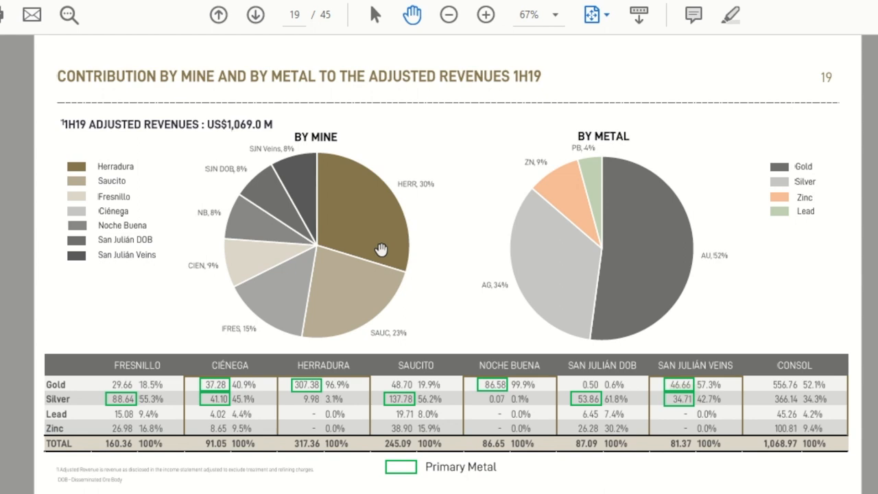
click(297, 15)
text(35)
- Jump to slide 35, then return to the report's Total Production Growth page 7
key(Return)
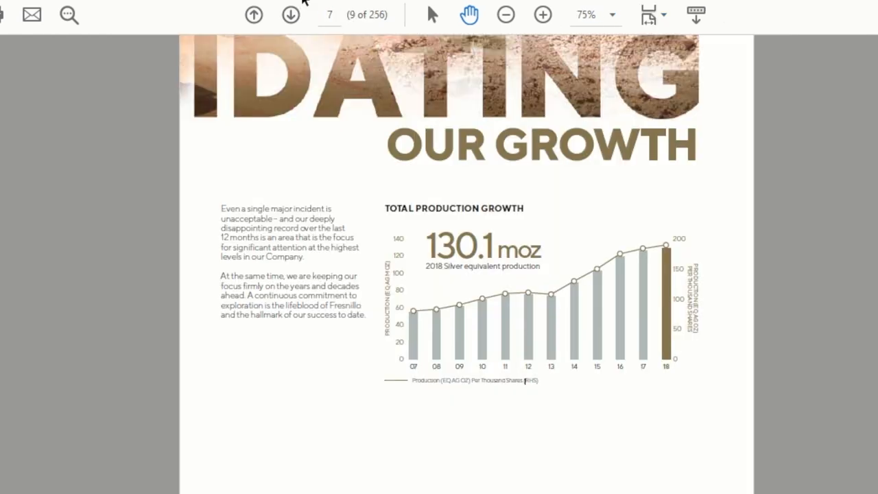
text(1)
text(64)
- Jump to page 164's income statement, magnify it and check the 2017 total profit 560,807
key(Return)
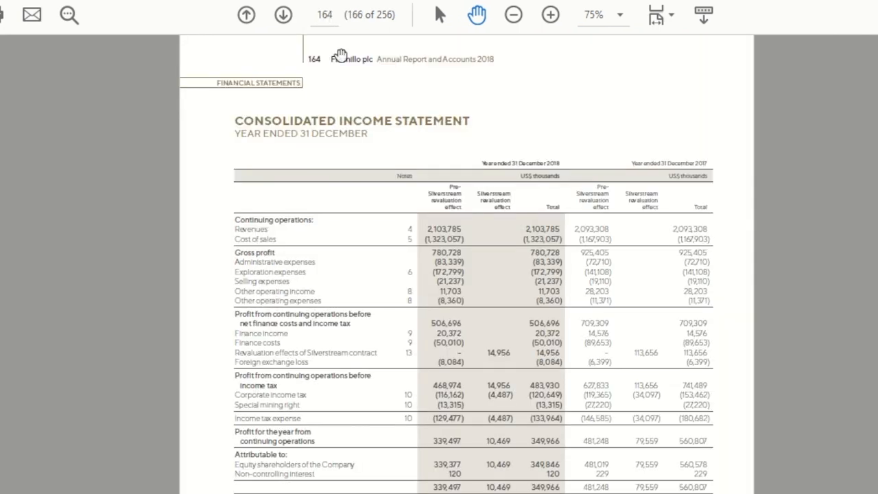
scroll(379, 225, down, 1)
scroll(379, 225, down, 1)
scroll(379, 225, down, 1)
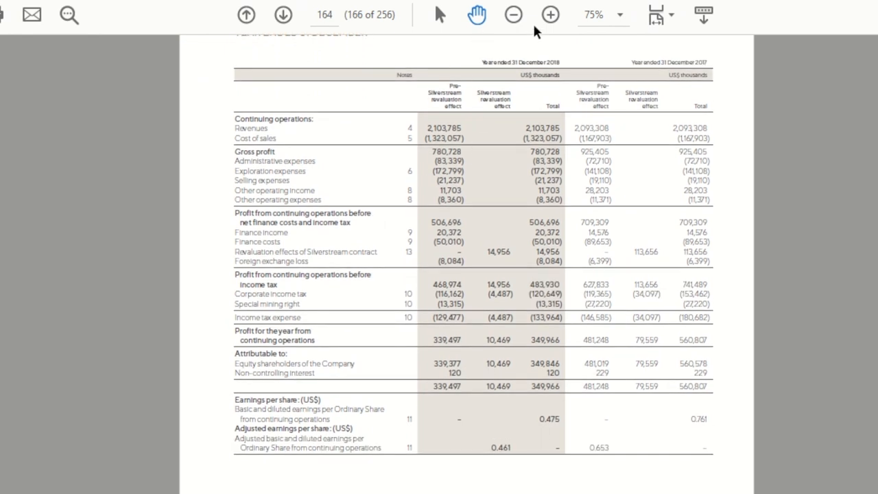
click(552, 17)
scroll(496, 304, down, 2)
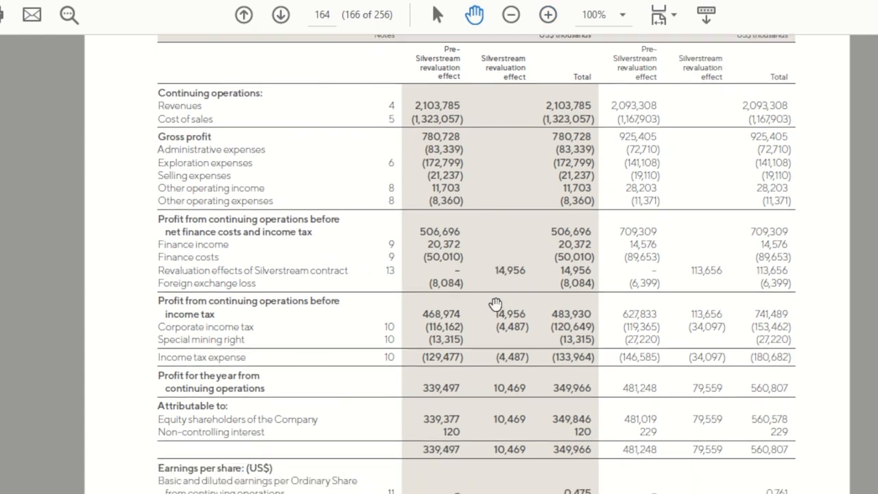
scroll(495, 303, up, 2)
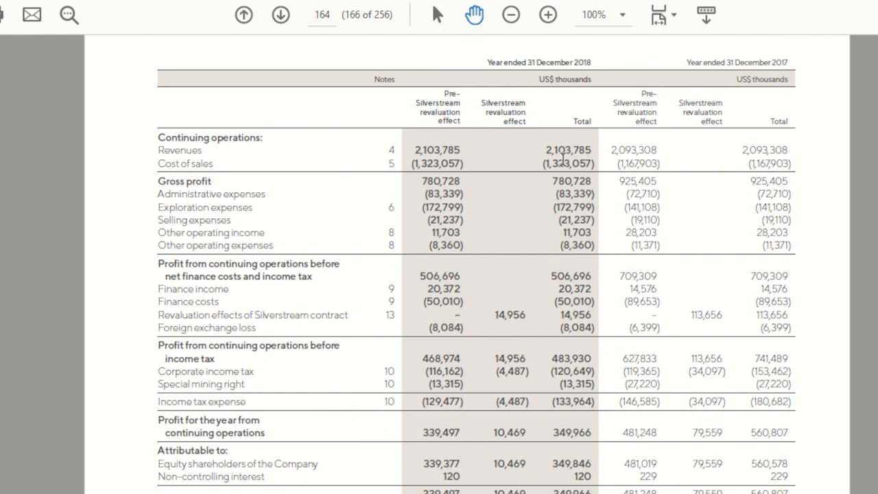
scroll(547, 255, down, 1)
scroll(547, 255, up, 1)
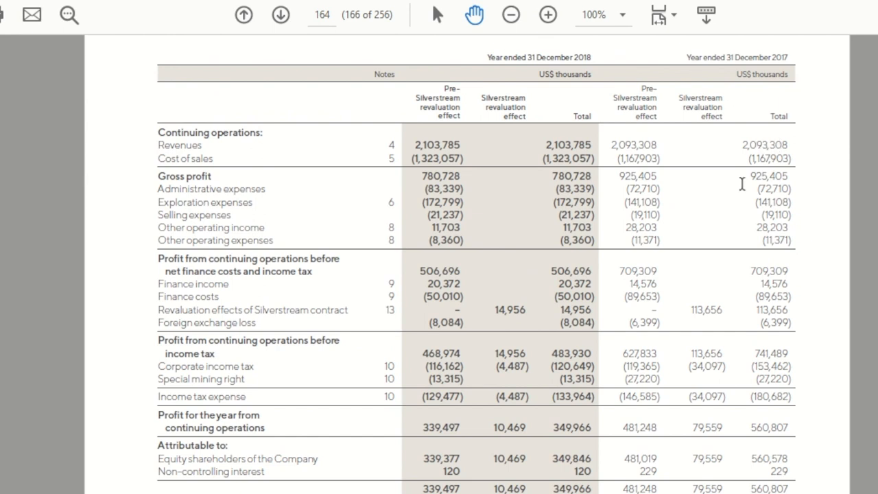
scroll(562, 274, down, 2)
scroll(561, 274, down, 1)
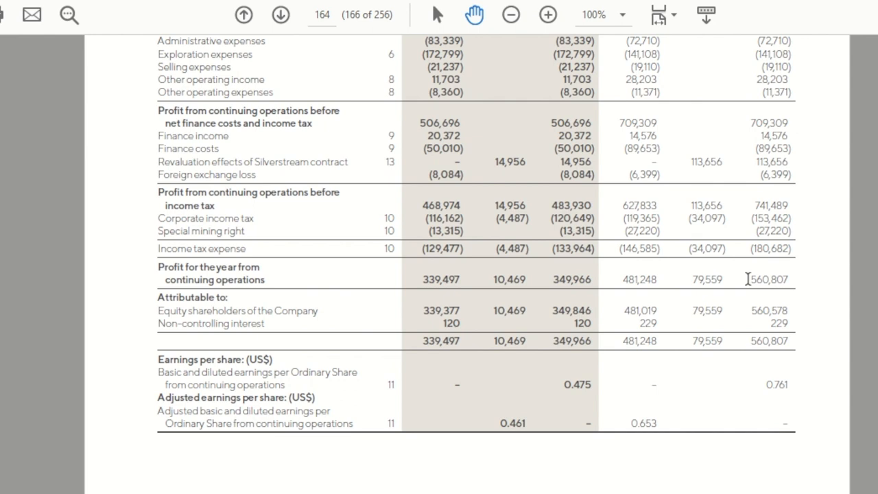
drag(748, 279, 796, 279)
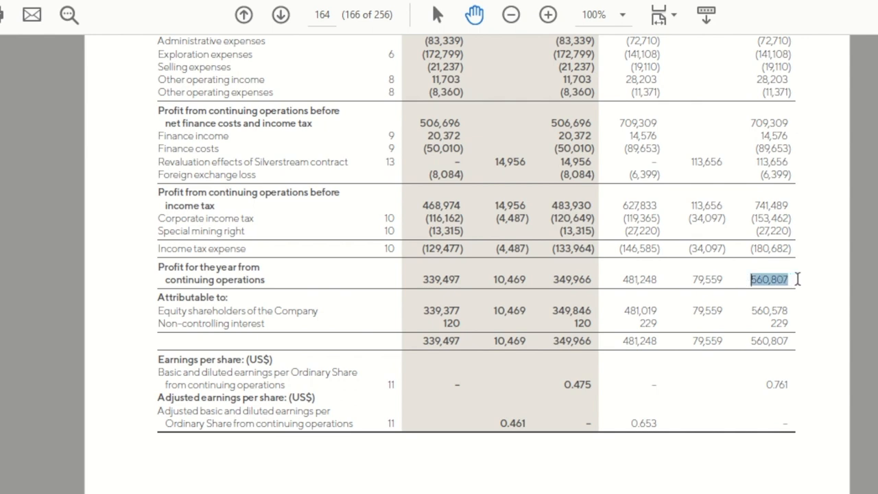
click(549, 284)
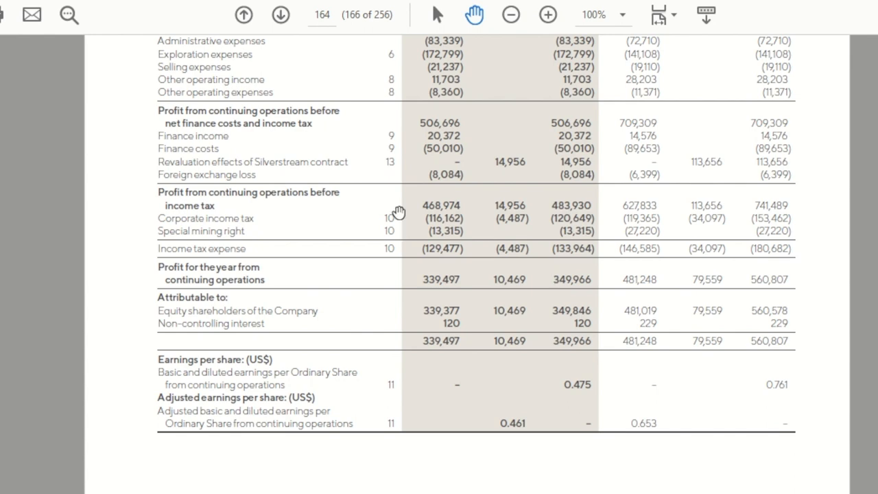
- Jump to page 168's cash flow statement and check net cash 588,359 and property purchases (668,669)
click(326, 17)
text(1)
text(68)
key(Return)
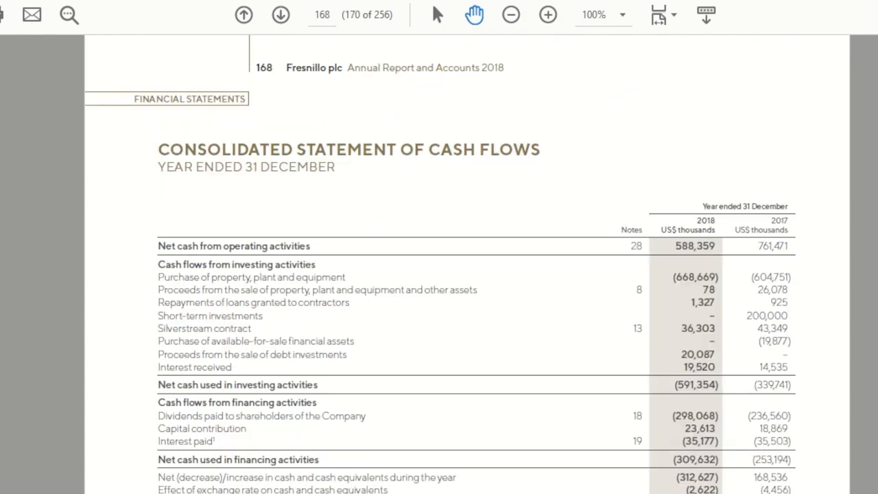
scroll(416, 308, down, 4)
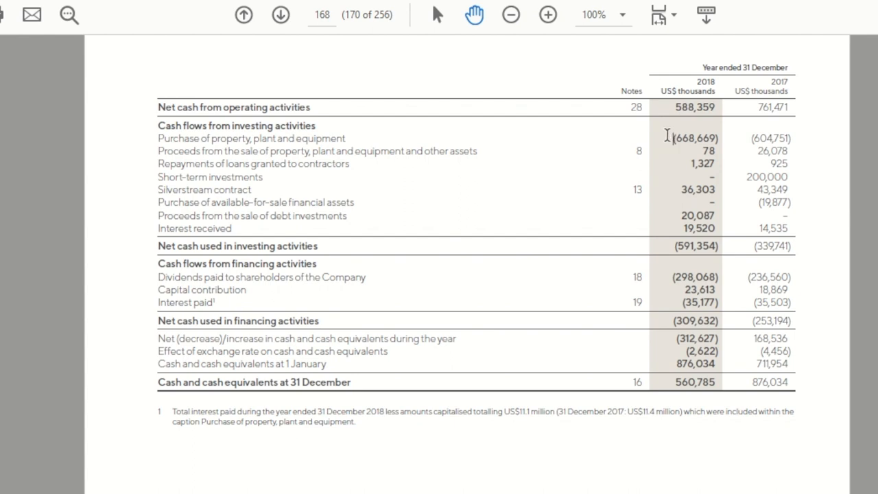
drag(669, 138, 727, 138)
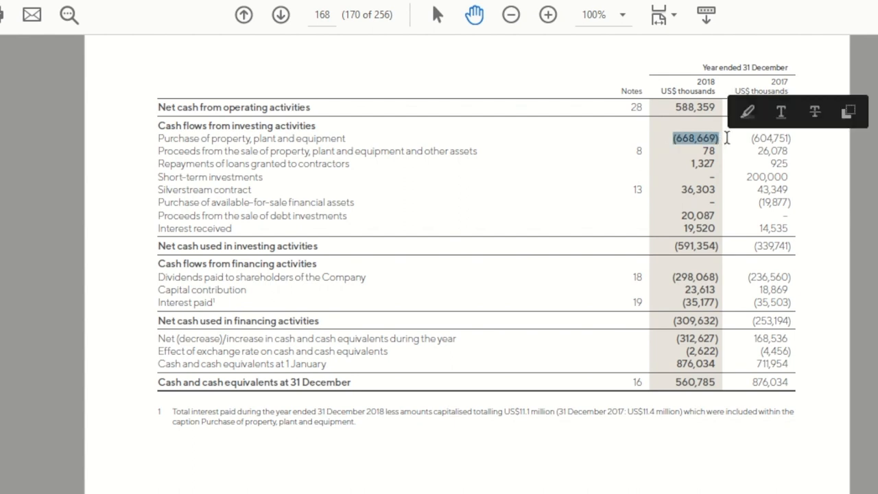
click(769, 150)
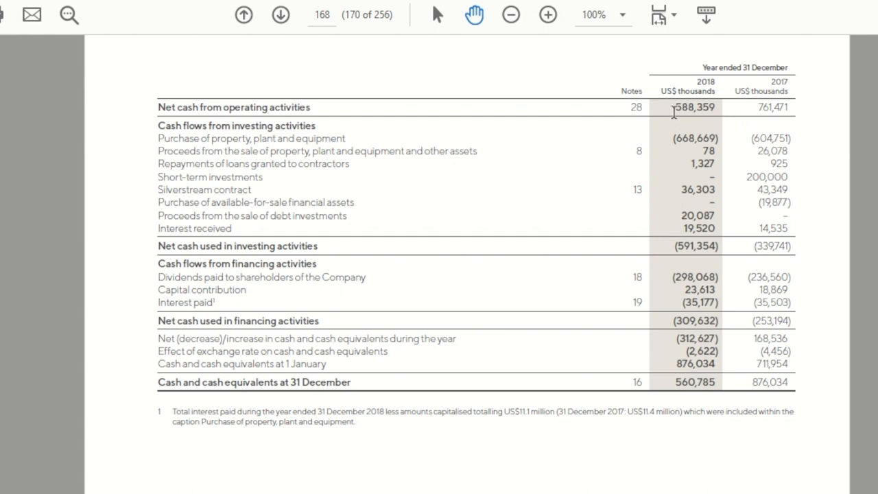
drag(672, 113, 719, 112)
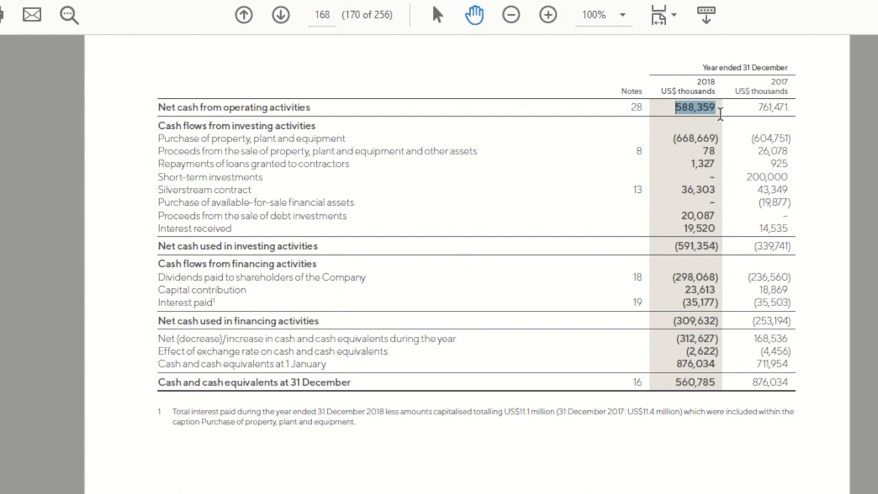
click(665, 139)
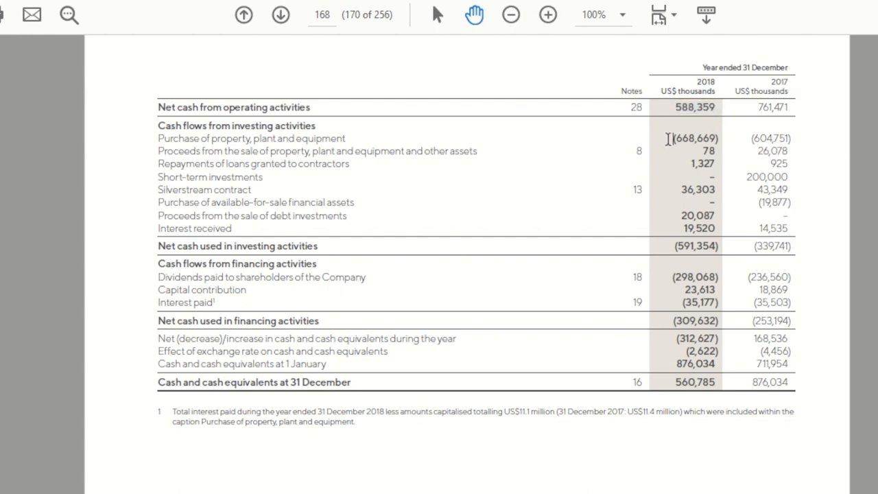
drag(670, 139, 721, 142)
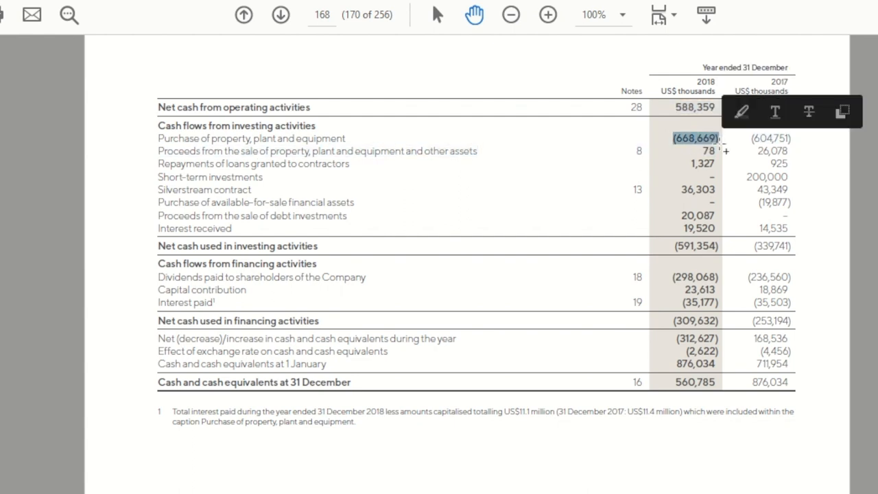
click(683, 140)
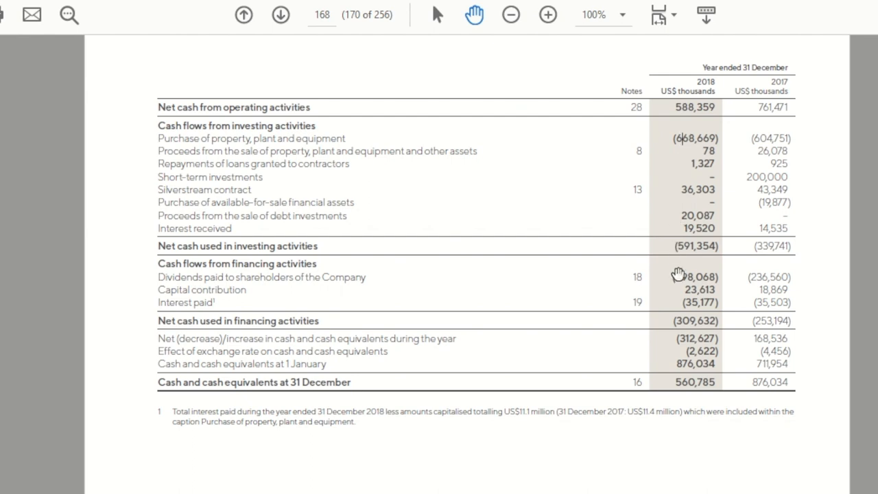
- Check the 2018 dividends paid figure (298,068) on the cash flow statement
drag(672, 278, 721, 278)
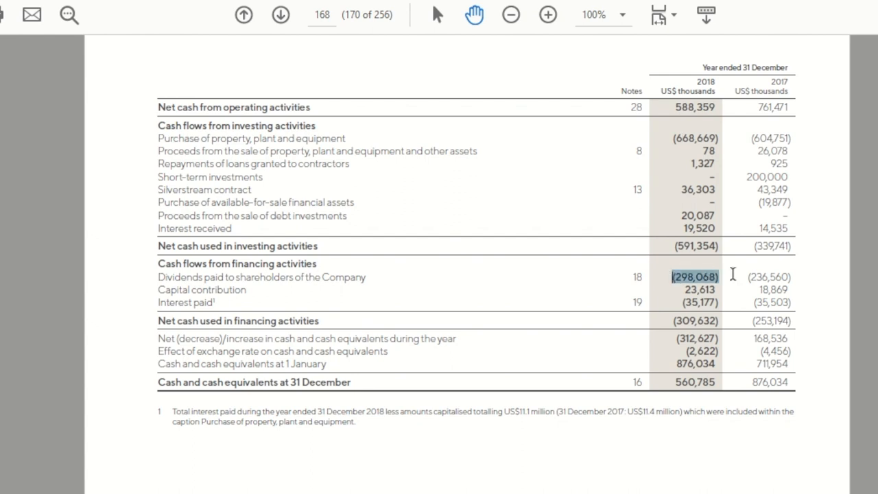
click(672, 136)
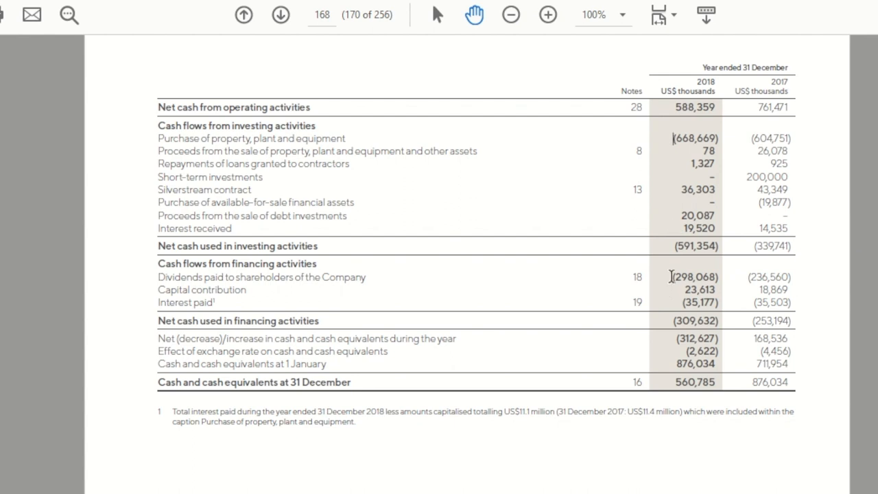
drag(671, 278, 713, 277)
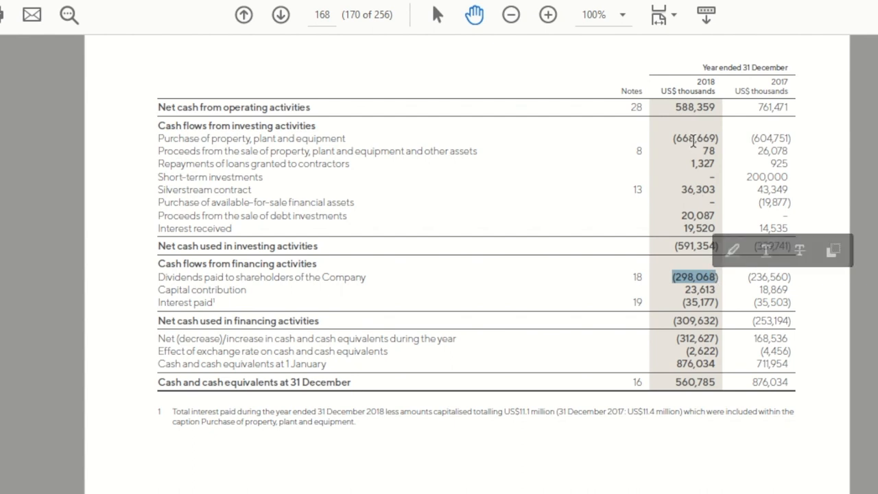
click(672, 140)
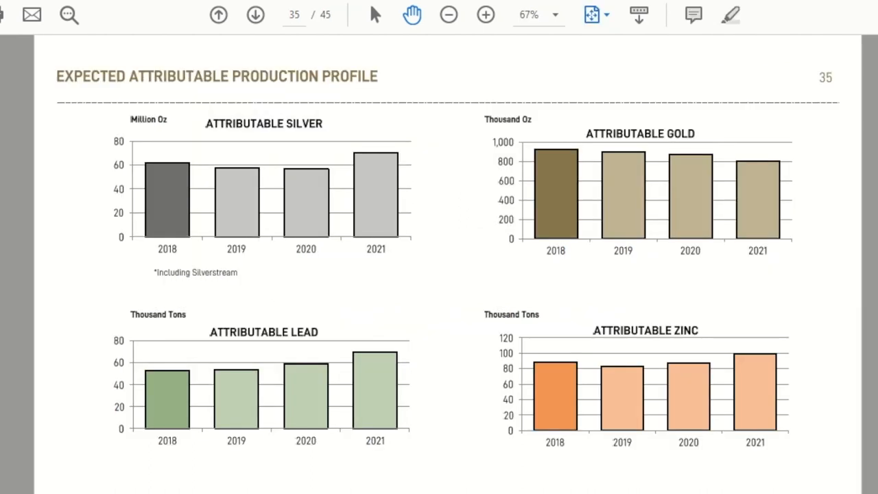
- Jump to slide 36, CAPEX Spend Expectations with its 2019 table and 2018–2021 chart
click(301, 15)
text(36)
key(Return)
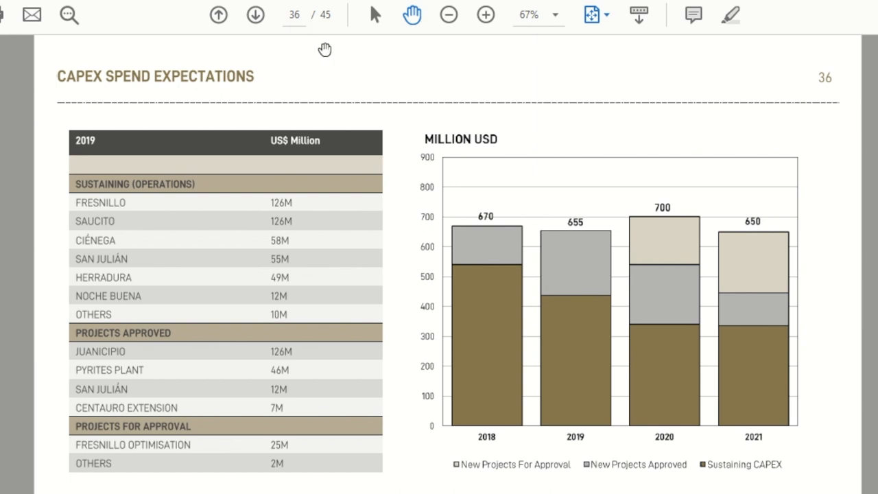
- Jump to slide 34, Expected Delivery of Growth with the 2018–2024 project timeline
click(300, 14)
text(34)
key(Return)
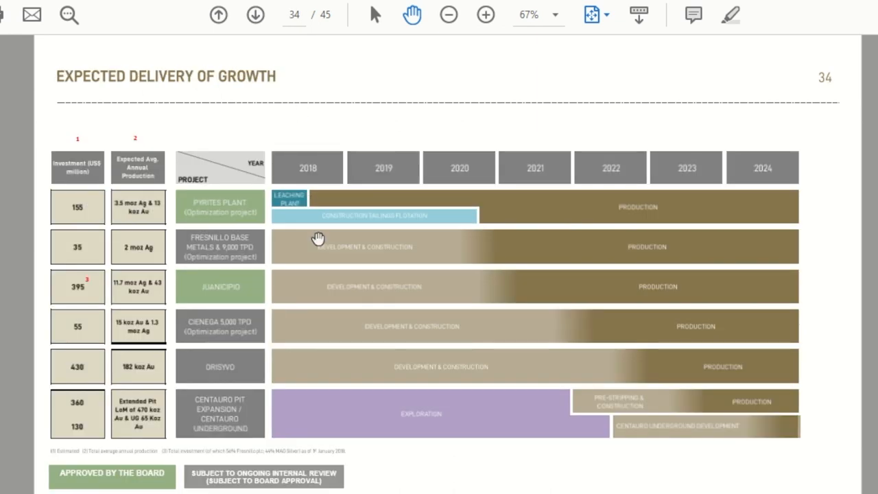